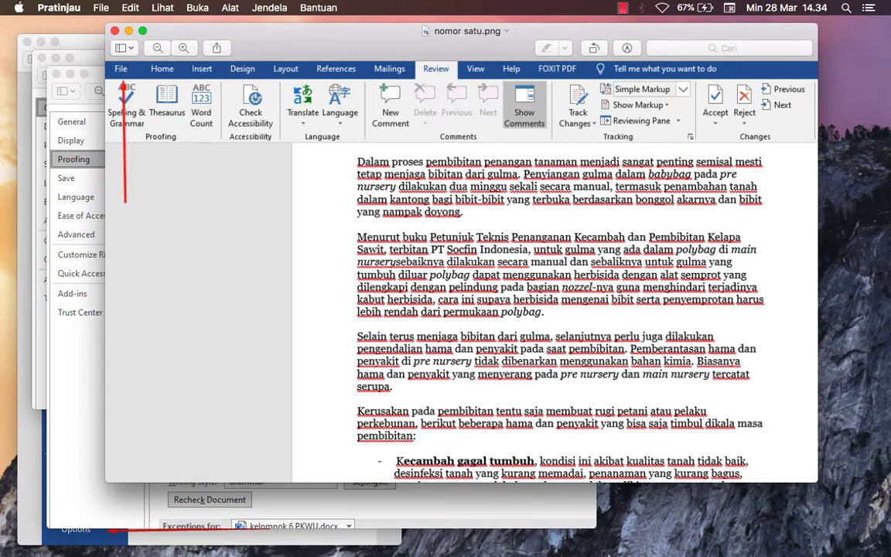
# Step: Restore the minimized Dokumen1 Word window from the Dock and make it fill the screen
pyautogui.moveTo(738, 518)
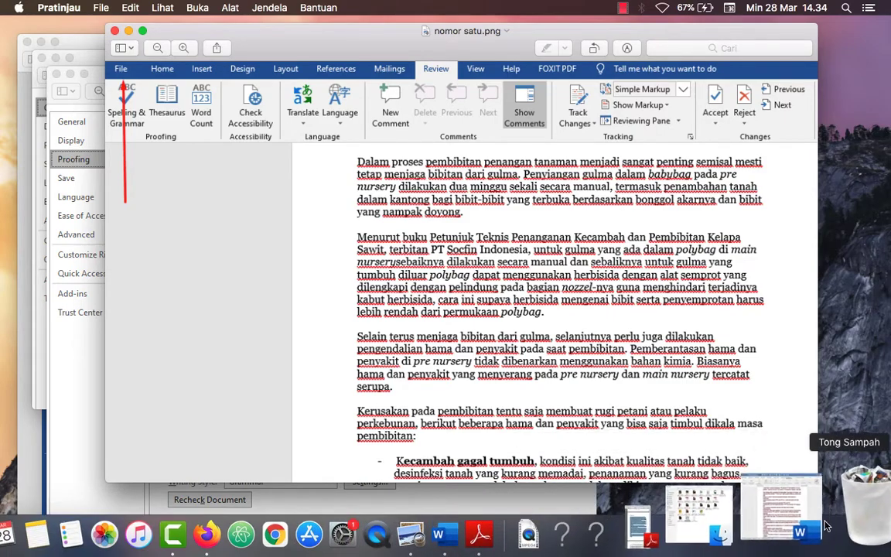
pyautogui.click(792, 503)
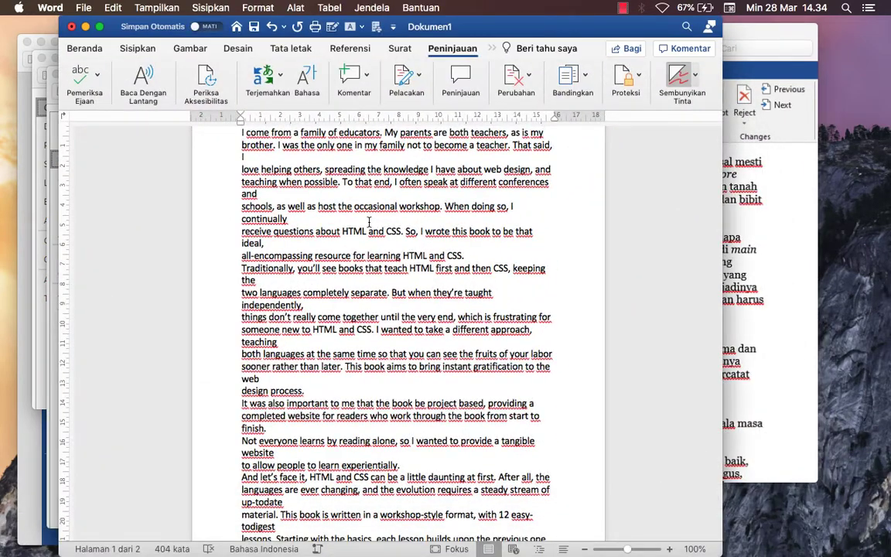
pyautogui.click(99, 28)
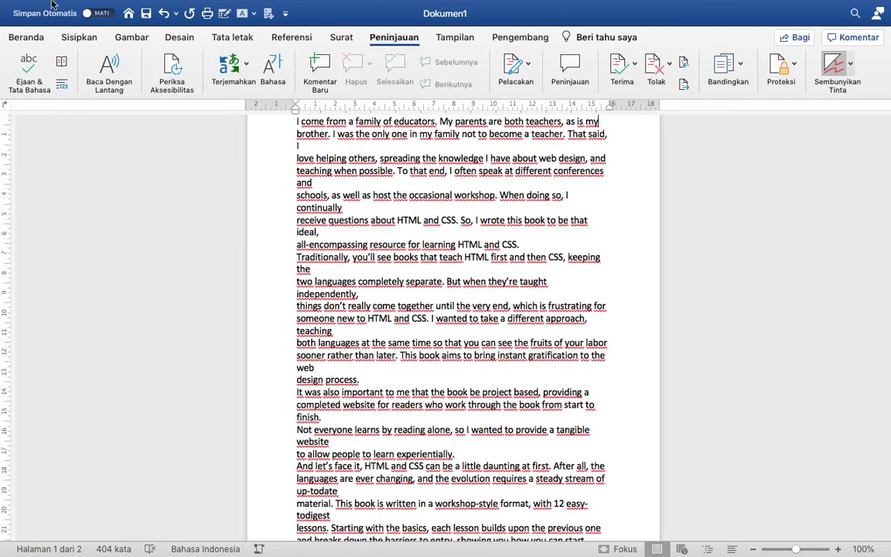
pyautogui.moveTo(49, 4)
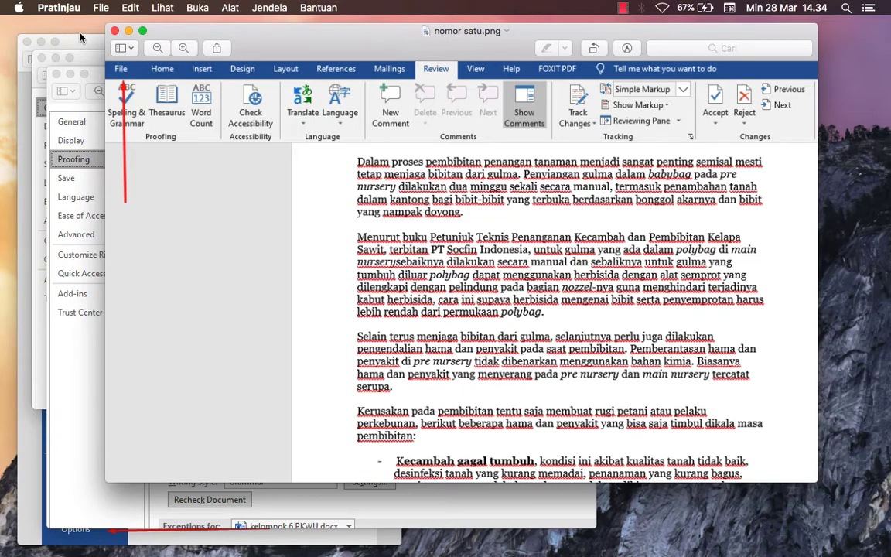
# Step: Show nomor satu.png full screen in Preview, then briefly check the Word document with Cmd+Tab
pyautogui.click(143, 32)
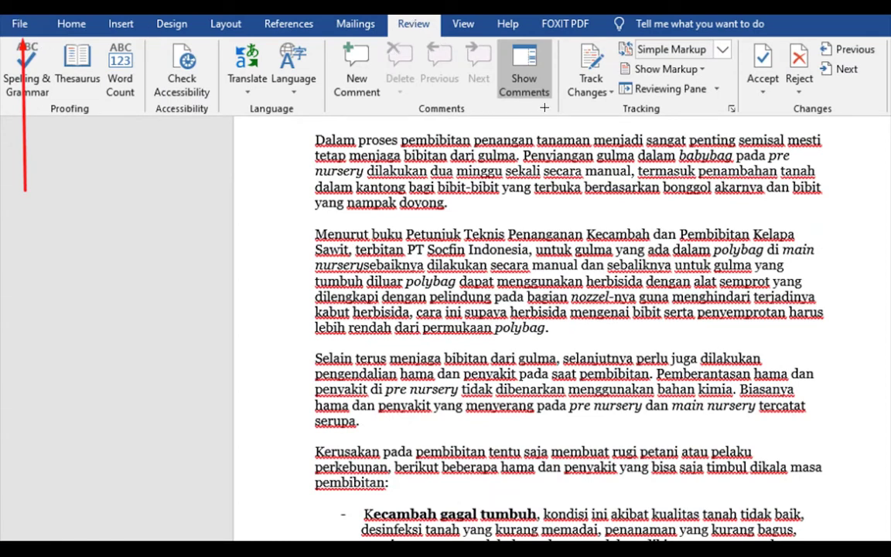
pyautogui.press('super+Tab')
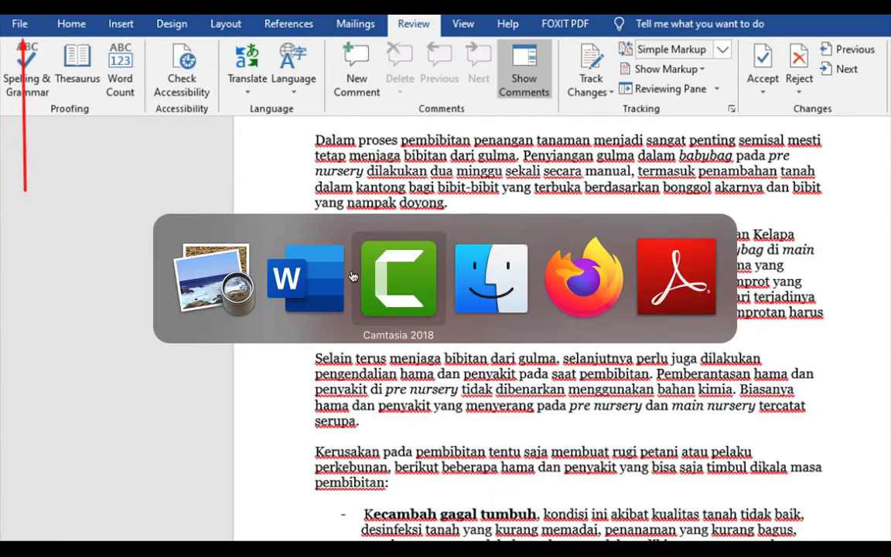
pyautogui.click(339, 274)
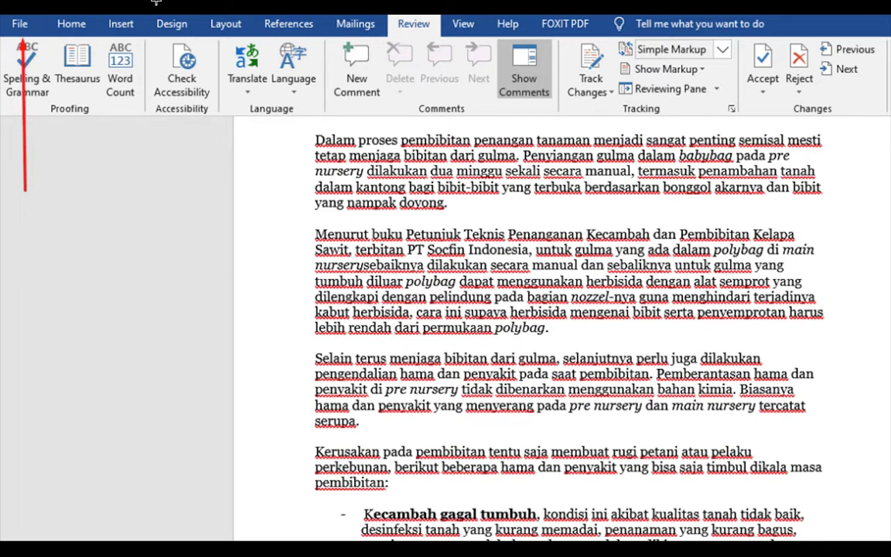
pyautogui.moveTo(75, 10)
# Step: Exit full screen and close the nomor satu, nomor 2 and nomor tiga screenshots
pyautogui.moveTo(6, 3)
pyautogui.click(37, 23)
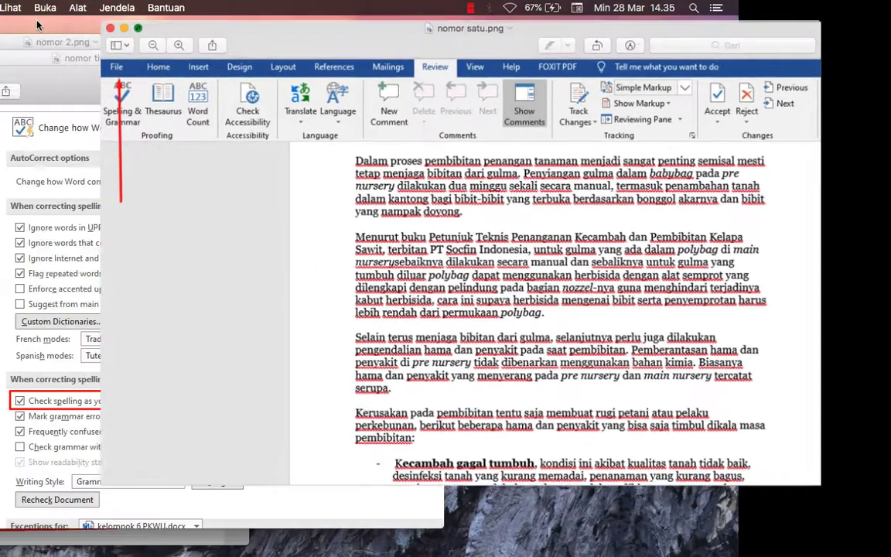
pyautogui.click(114, 32)
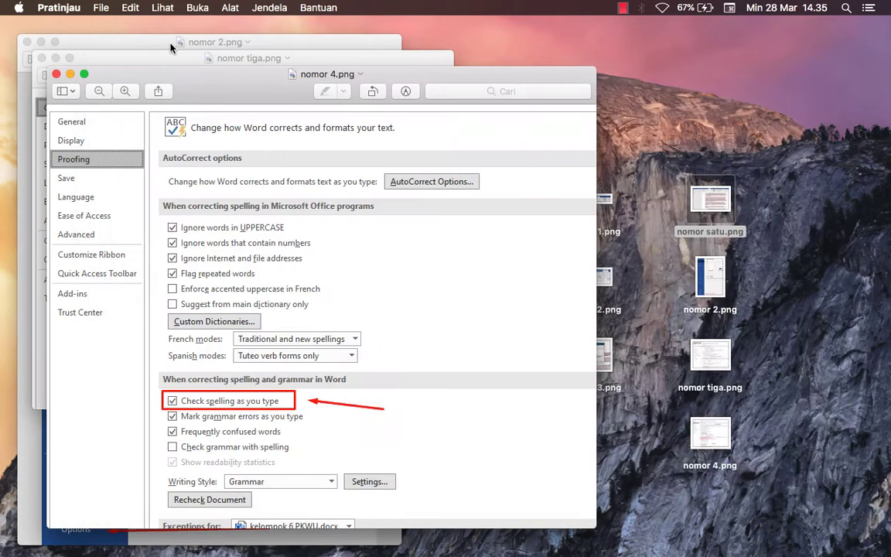
pyautogui.click(232, 44)
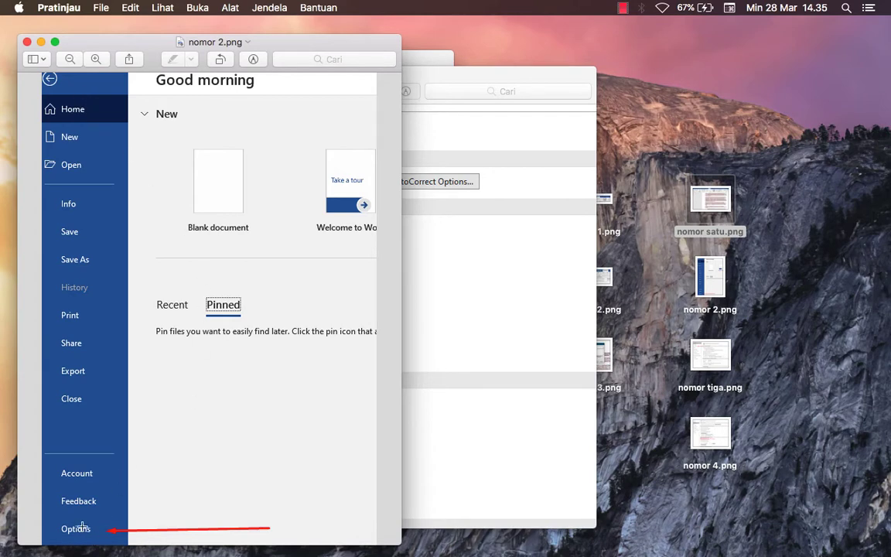
pyautogui.click(26, 41)
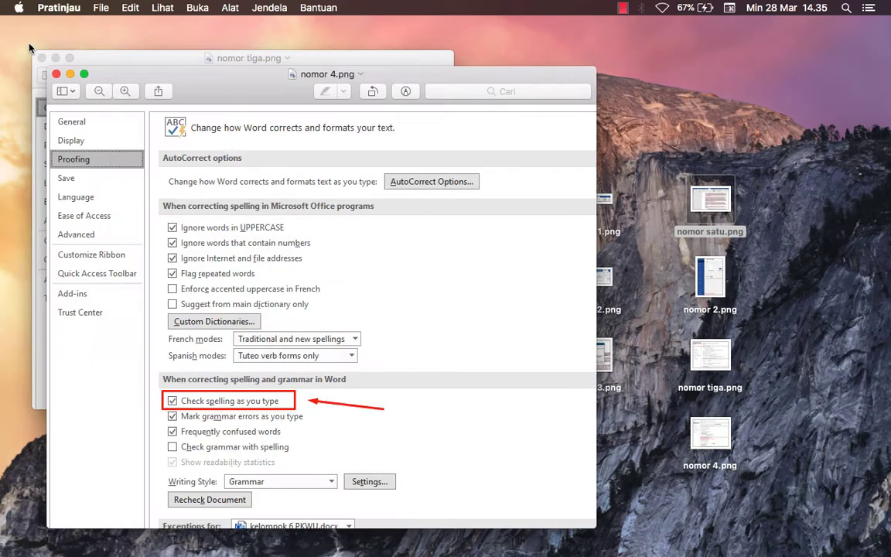
pyautogui.click(118, 59)
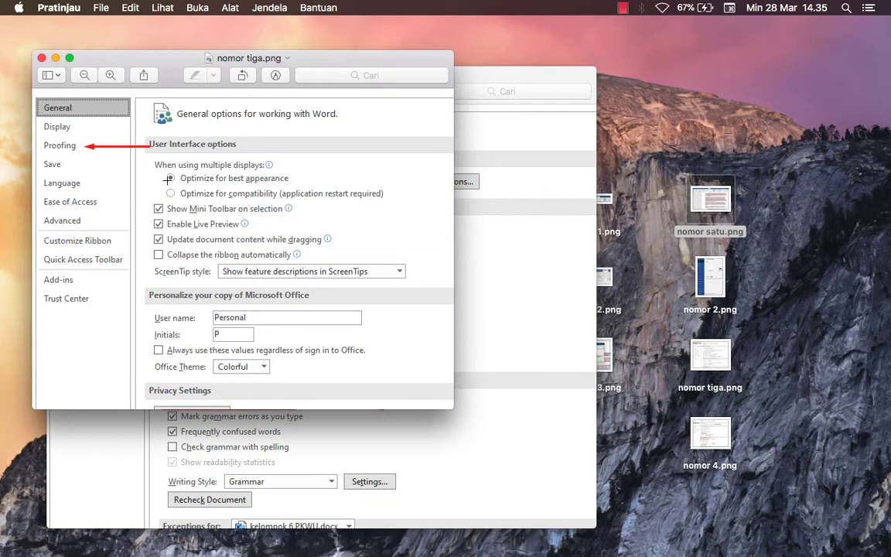
pyautogui.click(41, 59)
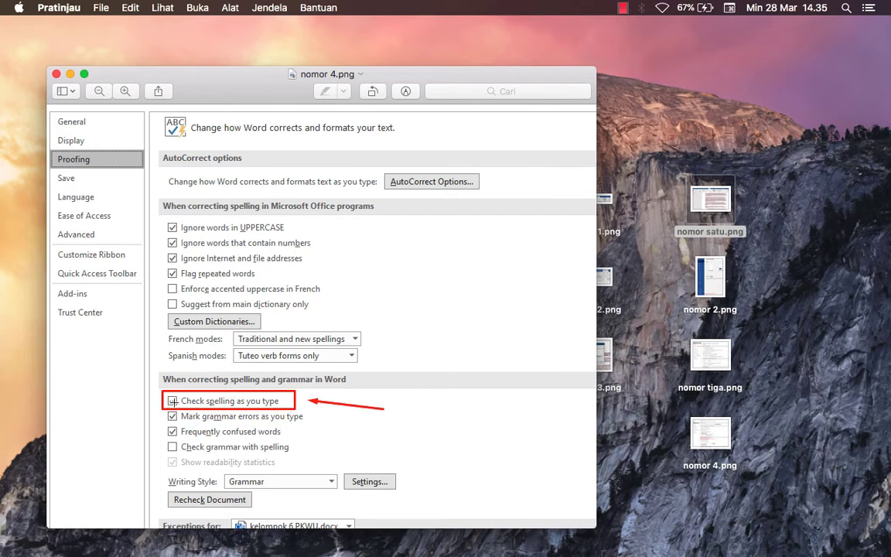
# Step: Close the nomor 4, gambar 1 and gambar 2 screenshots, then select gambar 2.png on the desktop
pyautogui.click(56, 75)
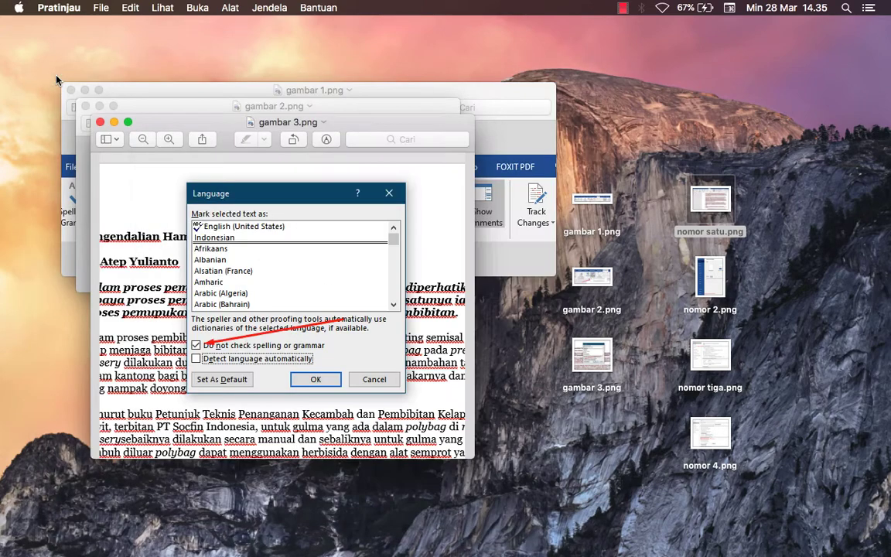
pyautogui.click(369, 91)
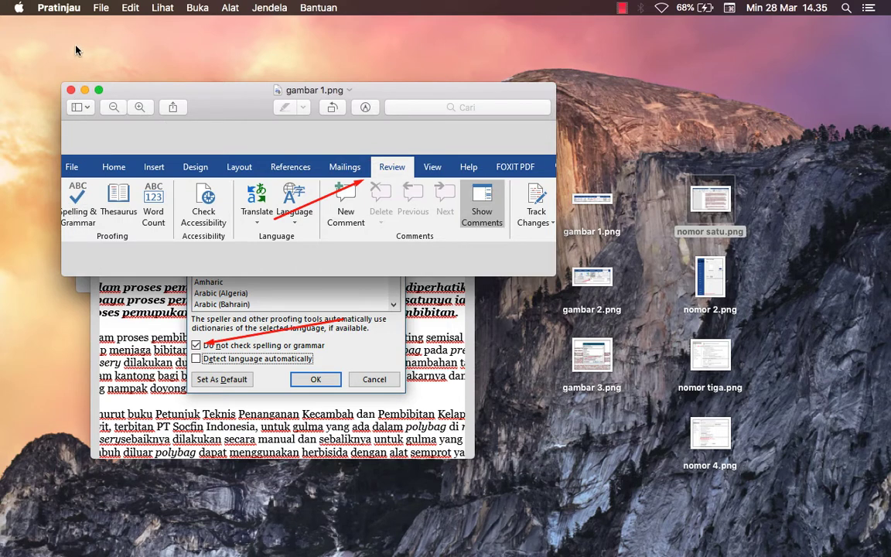
pyautogui.click(71, 91)
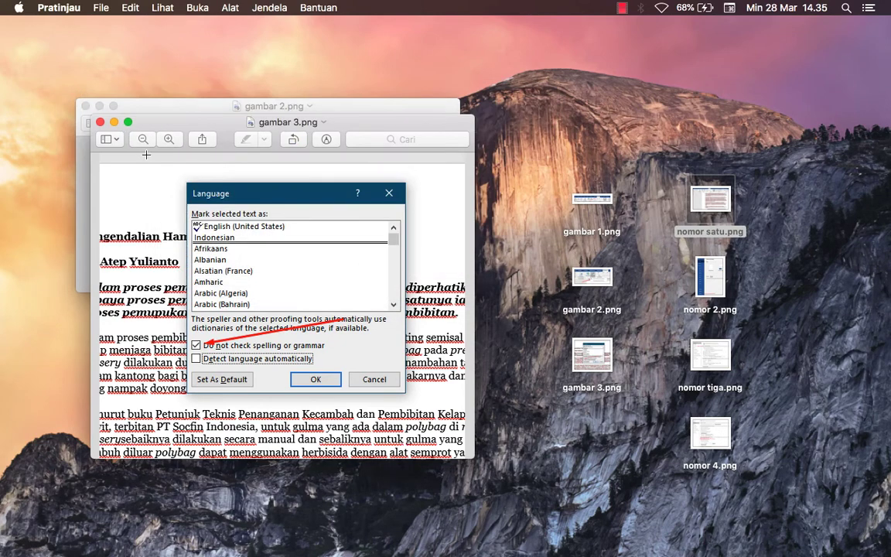
pyautogui.click(170, 106)
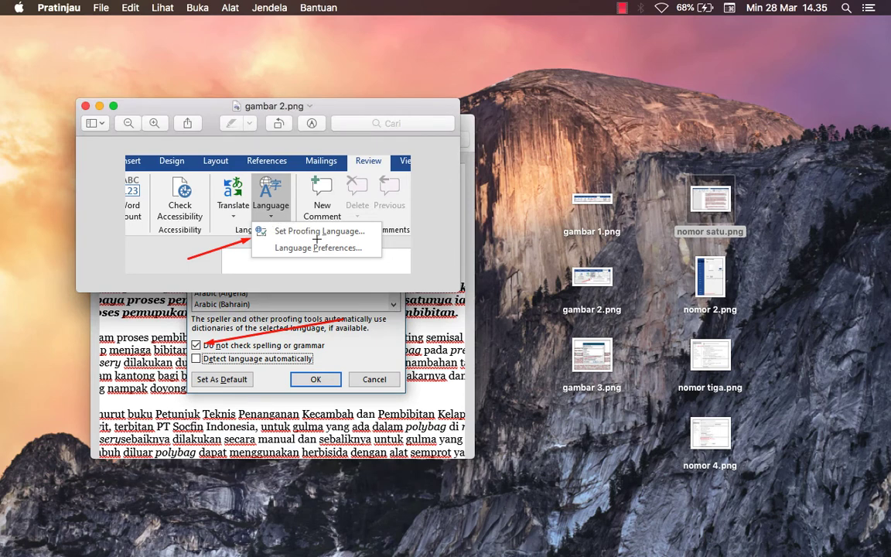
pyautogui.click(83, 105)
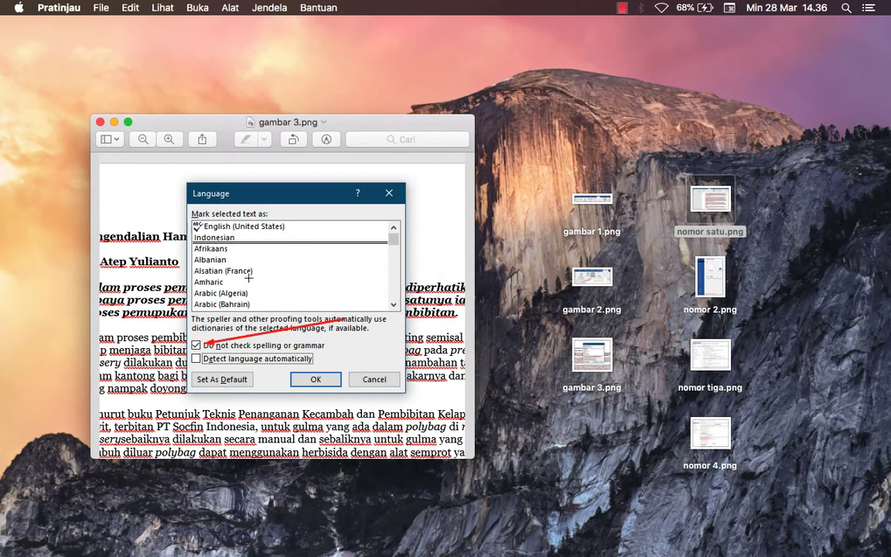
pyautogui.click(604, 276)
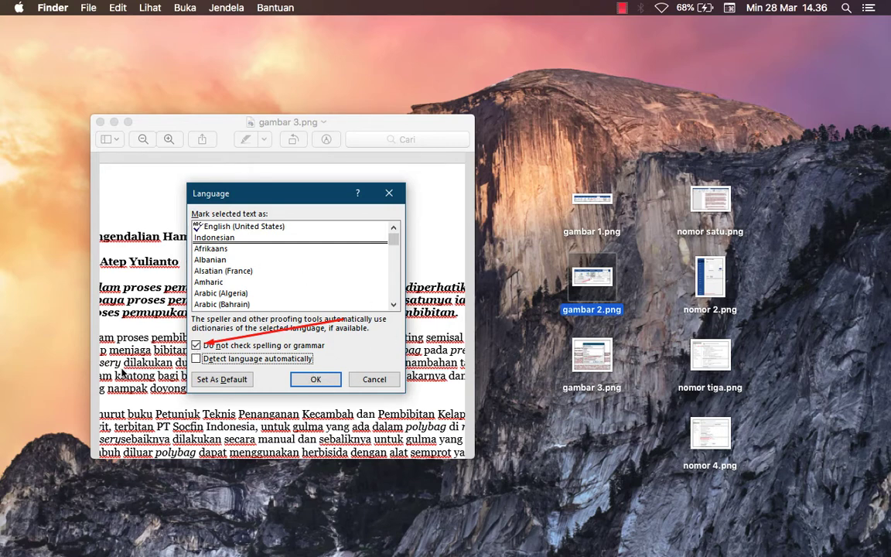
# Step: Close gambar 3.png and bring the Word Dokumen1 back to the front from the Dock
pyautogui.click(99, 123)
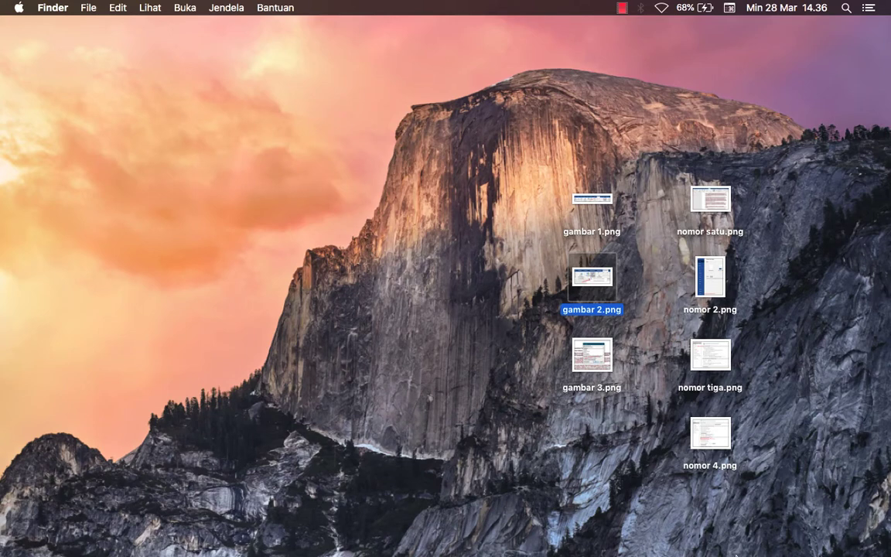
pyautogui.moveTo(719, 550)
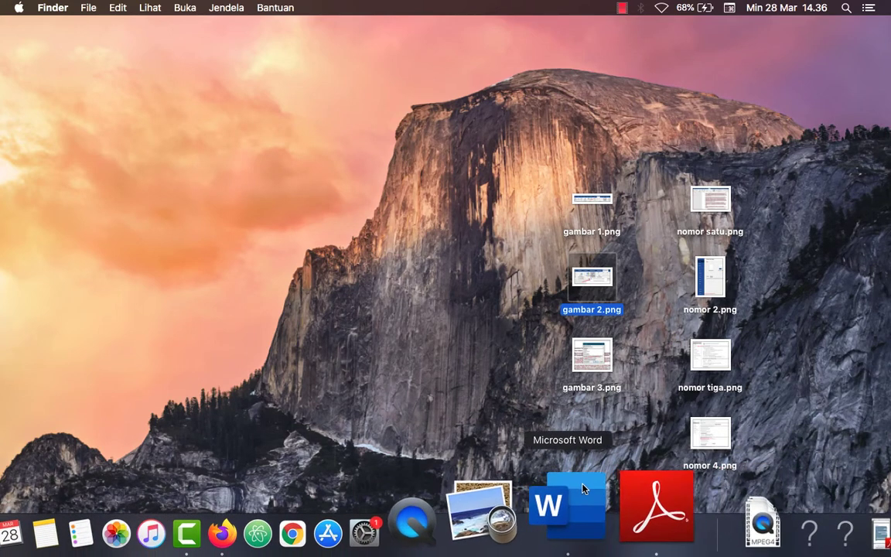
pyautogui.click(568, 502)
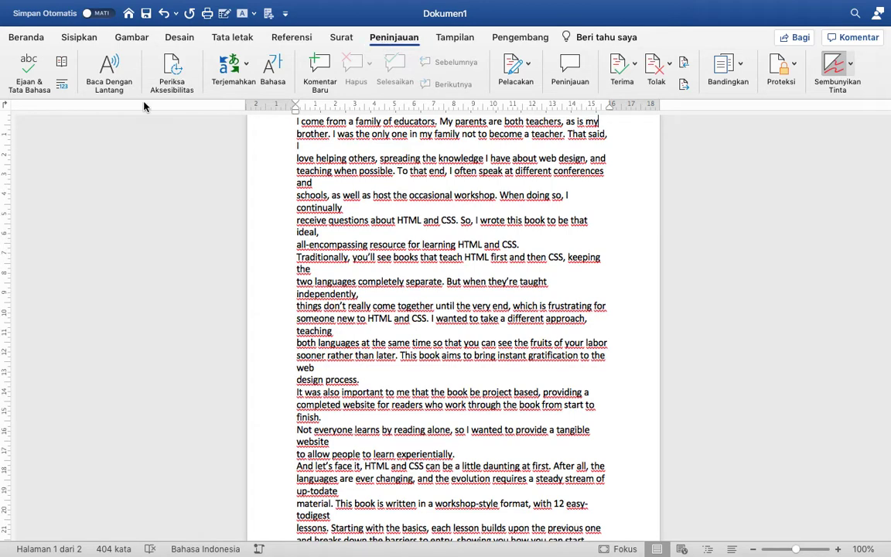
# Step: Uncheck 'Selalu sarankan koreksi' and 'Periksa ejaan saat Anda mengetik' in spelling preferences, then cancel the check
pyautogui.click(31, 70)
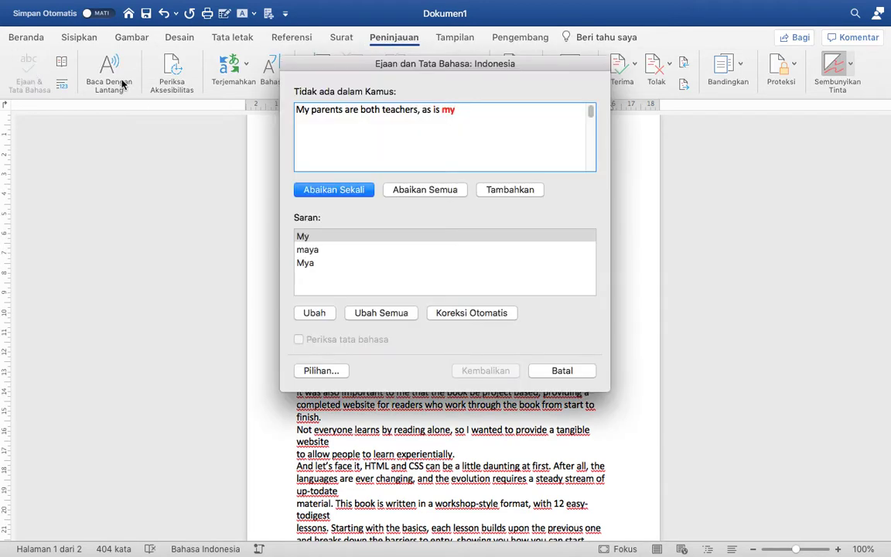
pyautogui.click(317, 372)
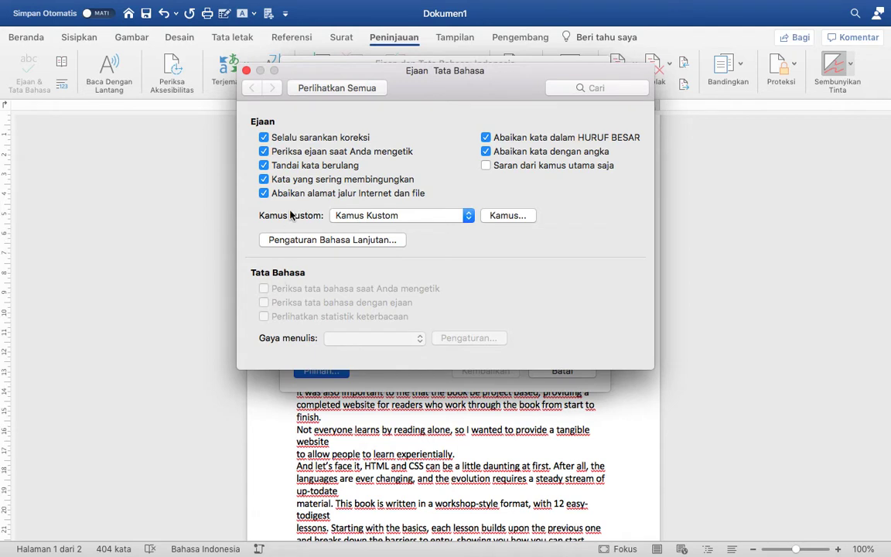
pyautogui.click(263, 137)
pyautogui.click(264, 152)
pyautogui.click(246, 71)
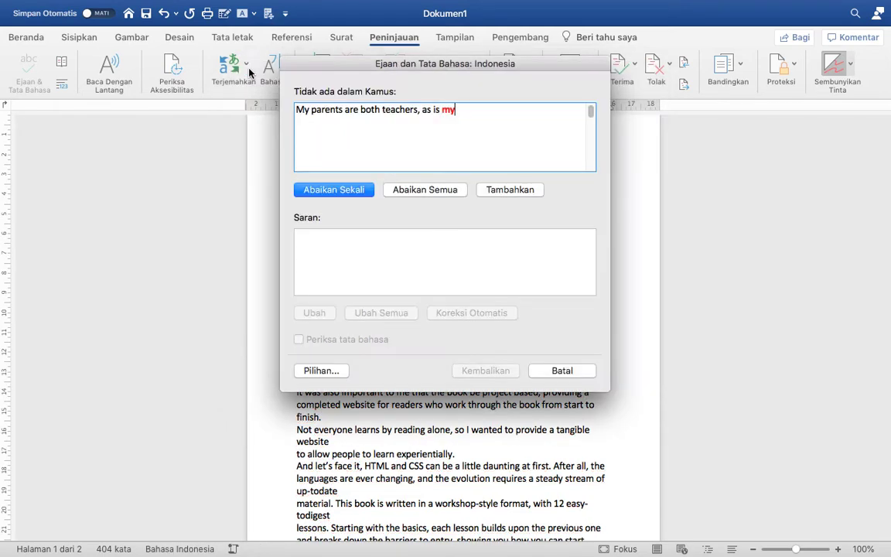
pyautogui.click(562, 369)
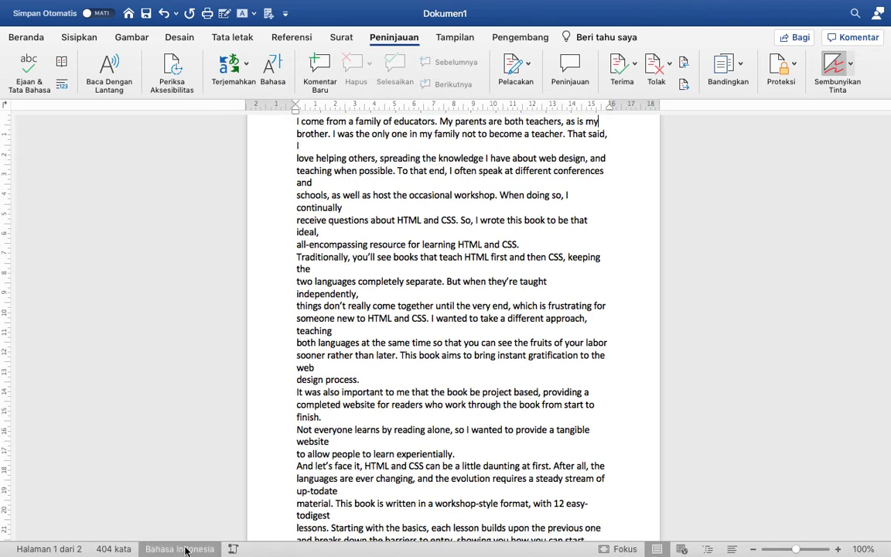
# Step: Set the text's proofing language to Inggris (AS) in the Bahasa dialog
pyautogui.click(186, 548)
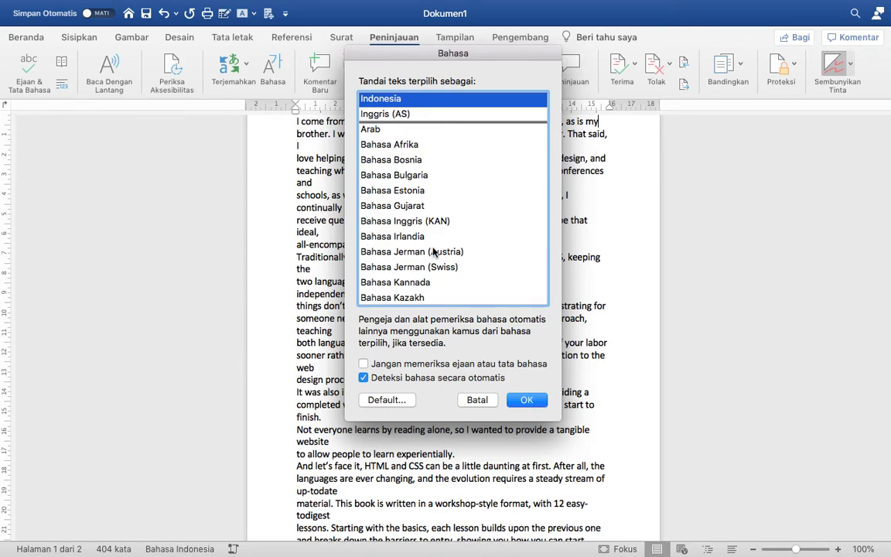
pyautogui.click(385, 114)
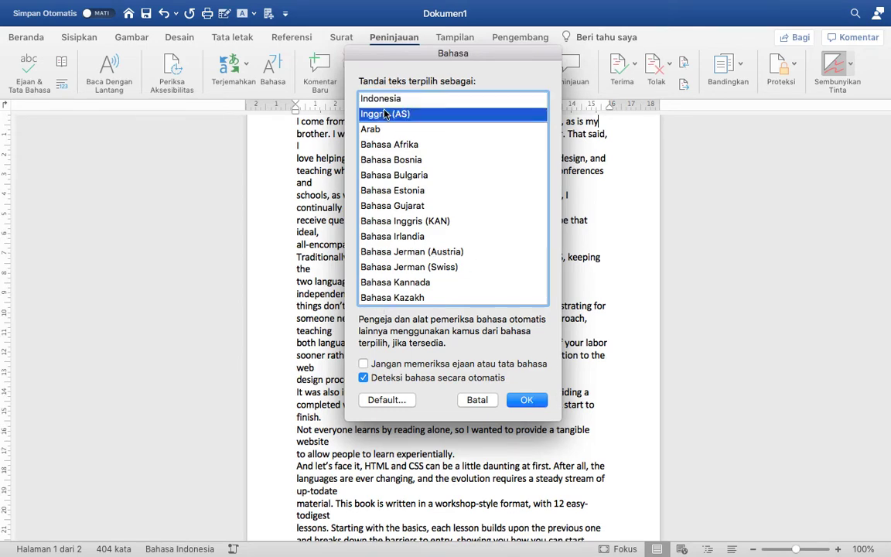
pyautogui.click(526, 400)
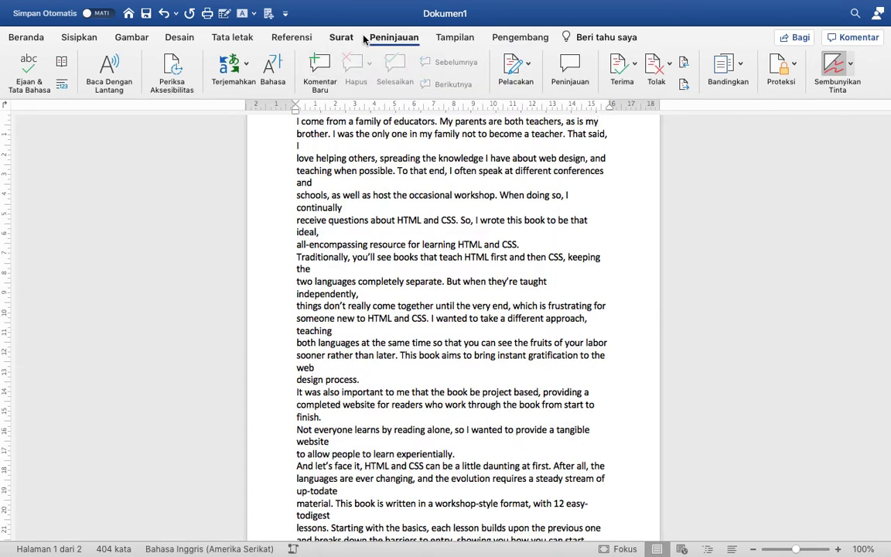
# Step: Re-check 'Selalu sarankan koreksi' and 'Periksa ejaan saat Anda mengetik', then cancel the spelling check
pyautogui.click(28, 68)
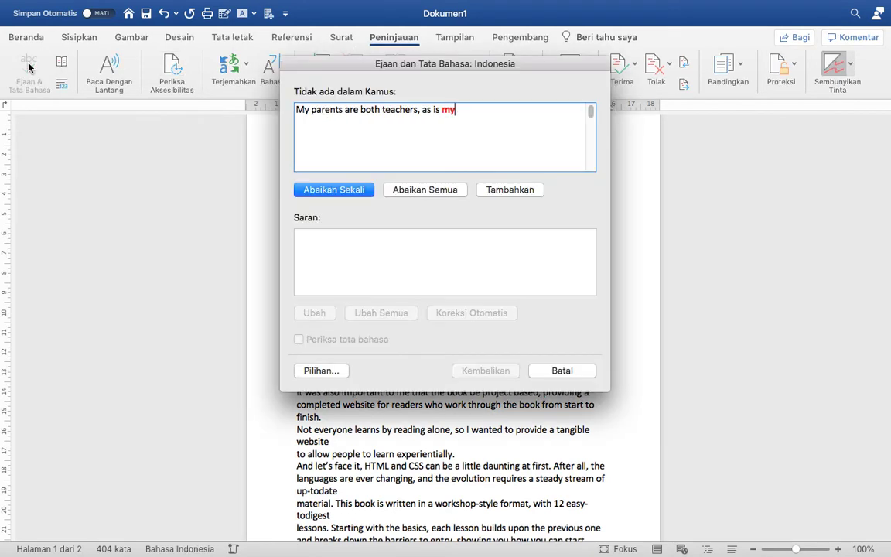
pyautogui.click(314, 372)
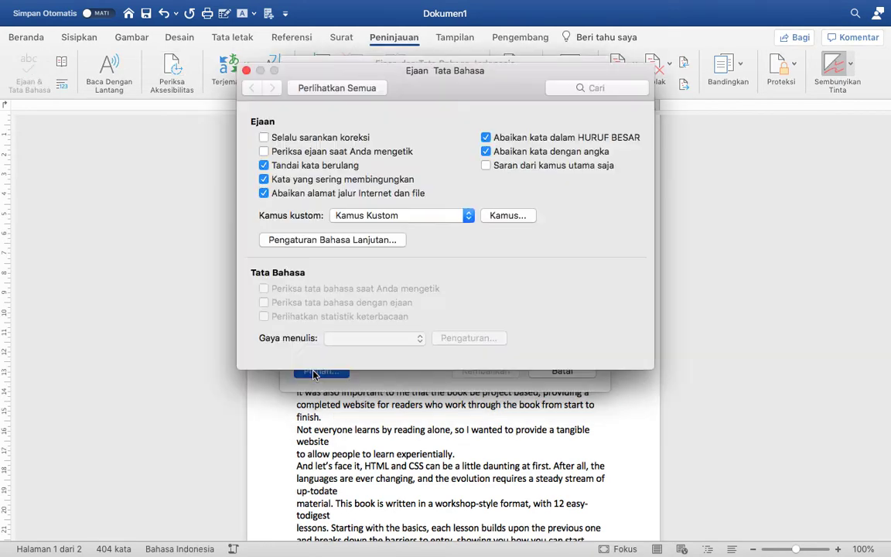
pyautogui.click(264, 137)
pyautogui.click(263, 152)
pyautogui.click(246, 70)
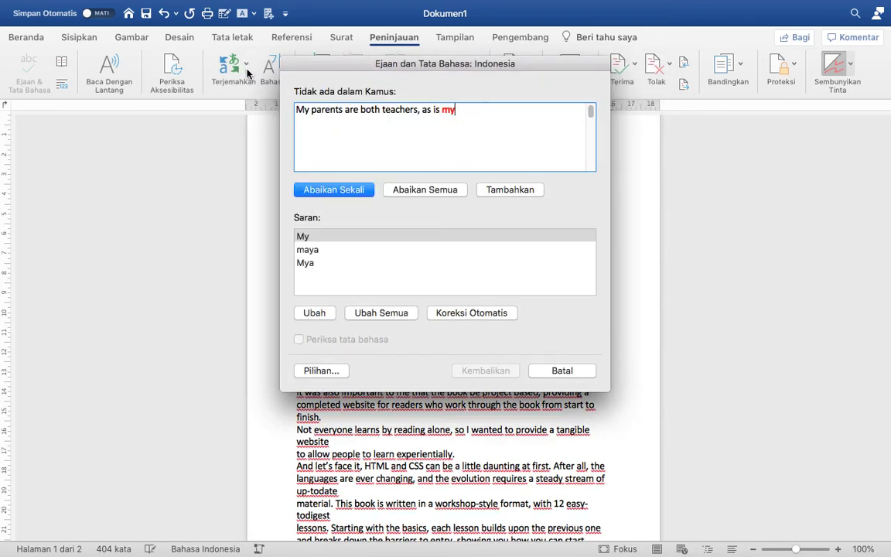
pyautogui.click(566, 369)
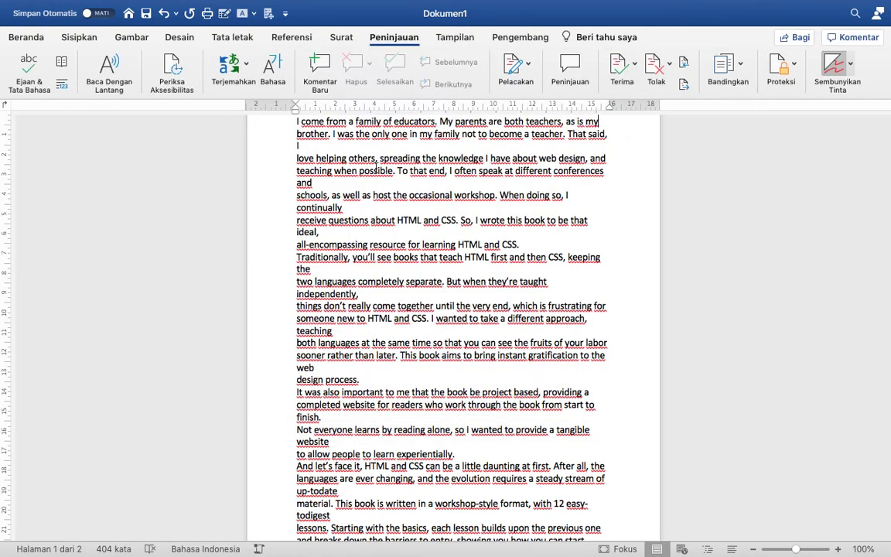
# Step: Uncheck both spelling options again, then scroll to page 2 to confirm no red underlines
pyautogui.click(27, 60)
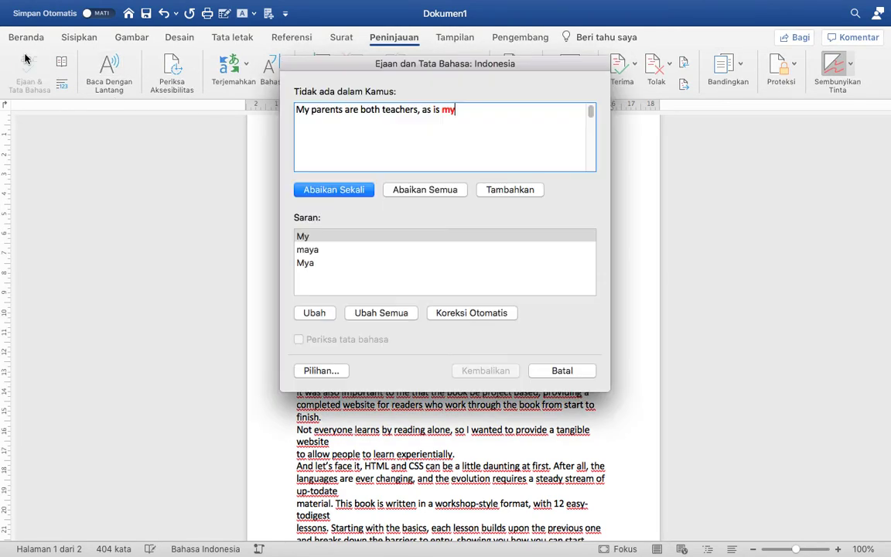
pyautogui.click(322, 371)
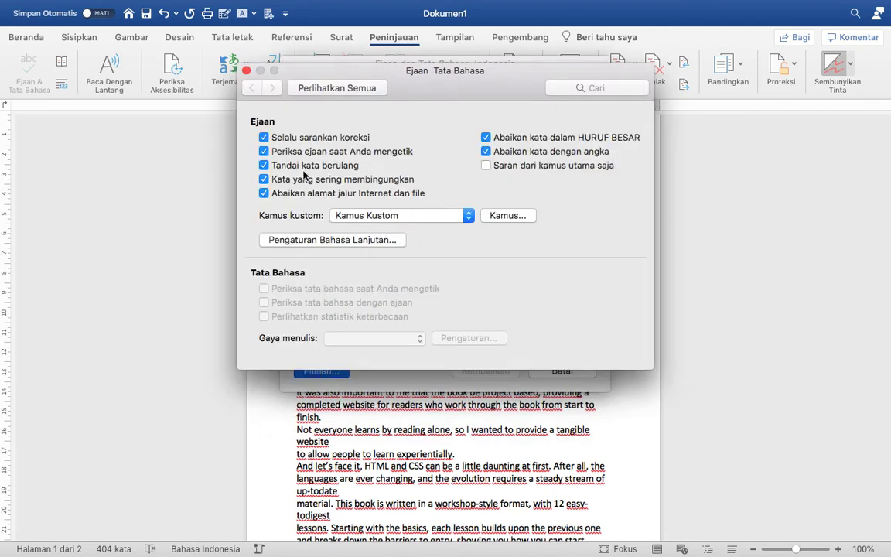
pyautogui.click(264, 136)
pyautogui.click(264, 151)
pyautogui.click(246, 71)
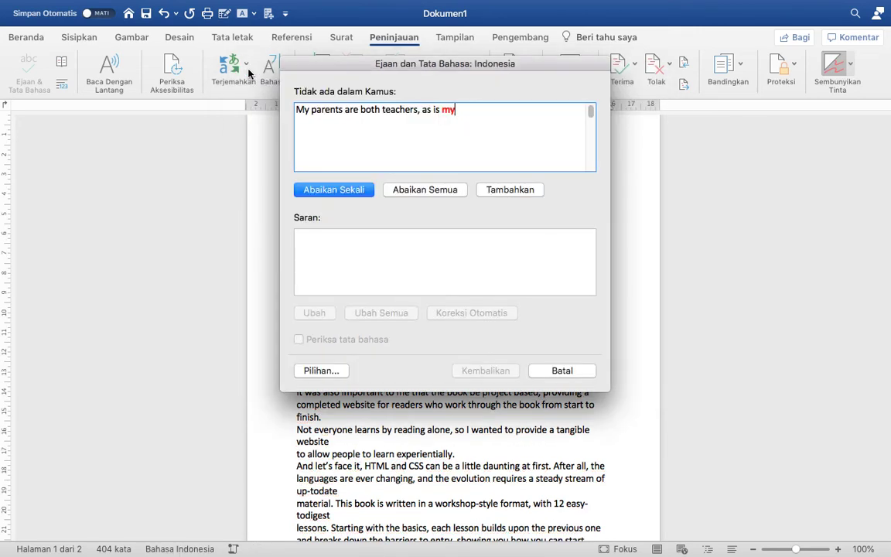
pyautogui.click(576, 371)
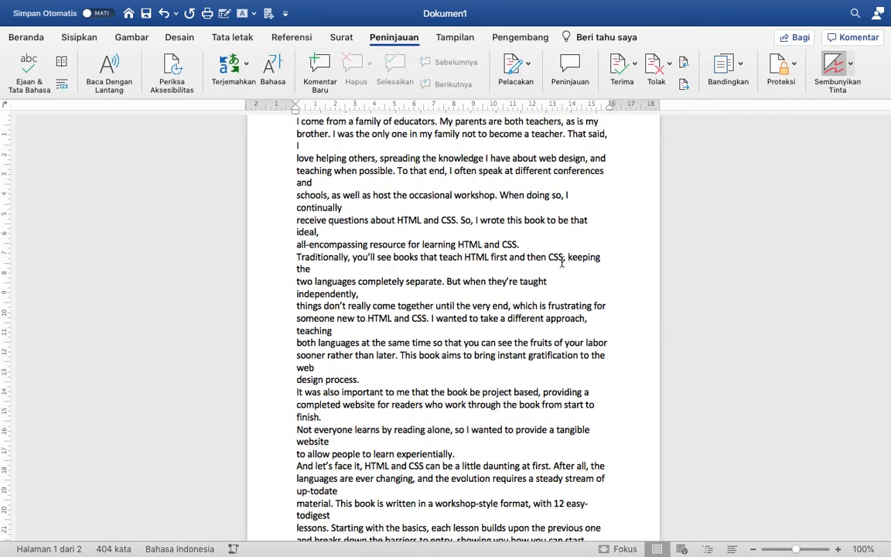
pyautogui.click(613, 416)
pyautogui.scroll(-8, 613, 416)
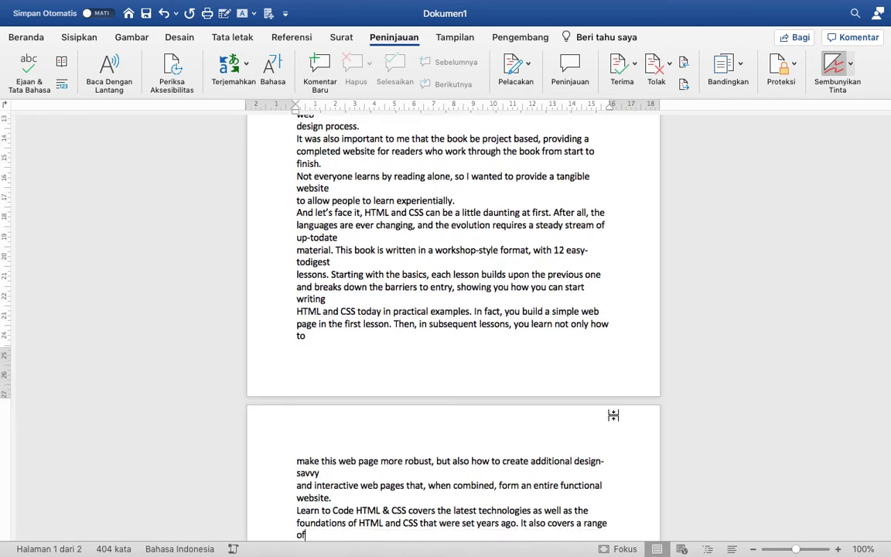